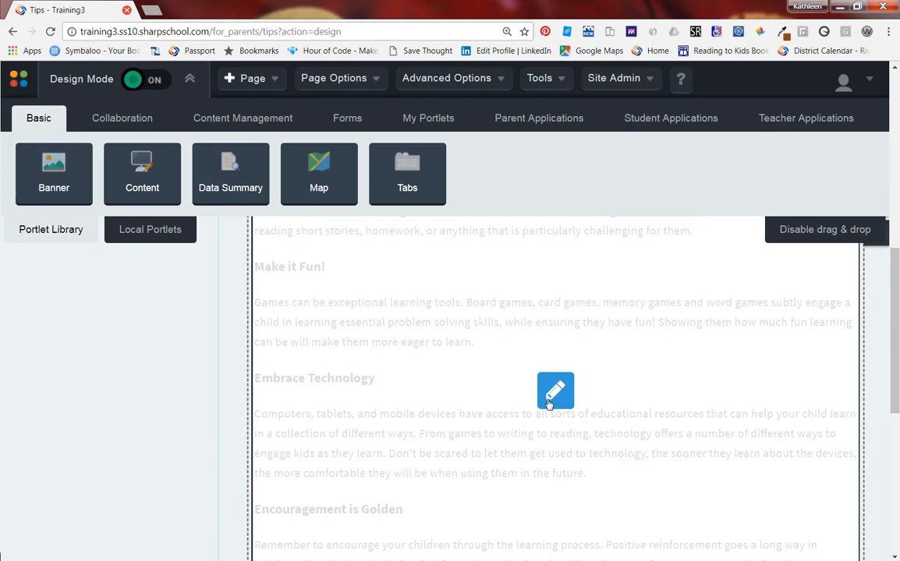
Open the Tips page's Content portlet for editing and place the cursor at the end of the first paragraph.
scroll(548, 403, "up", 4)
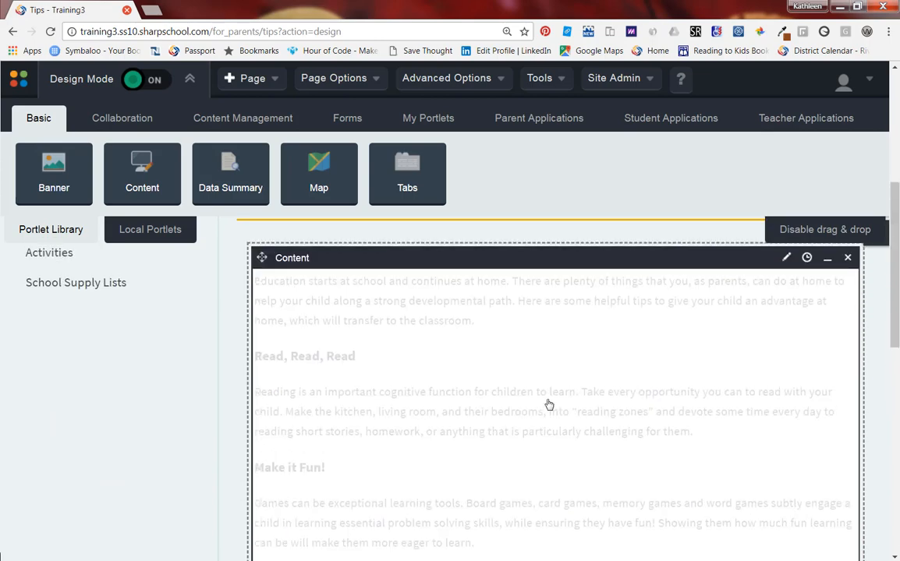
left_click(787, 325)
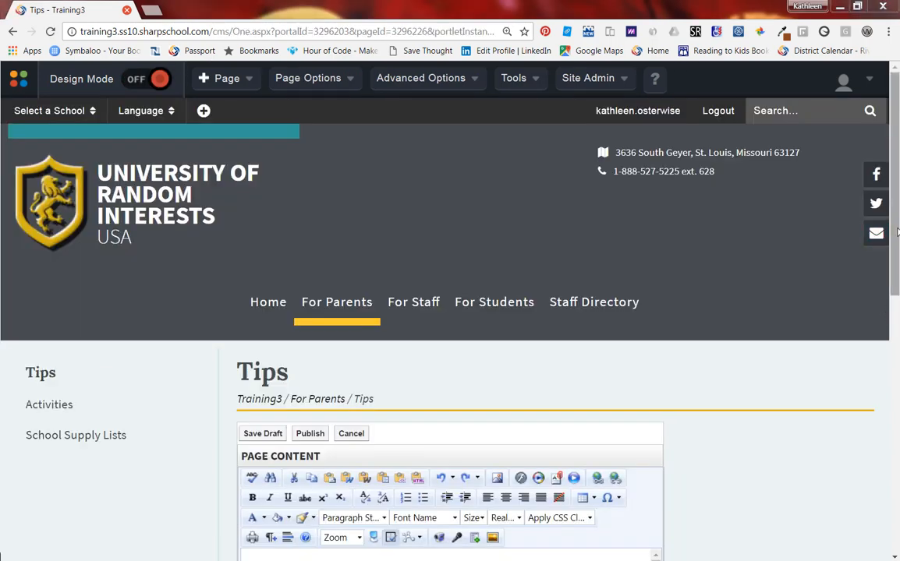
scroll(450, 351, "down", 2)
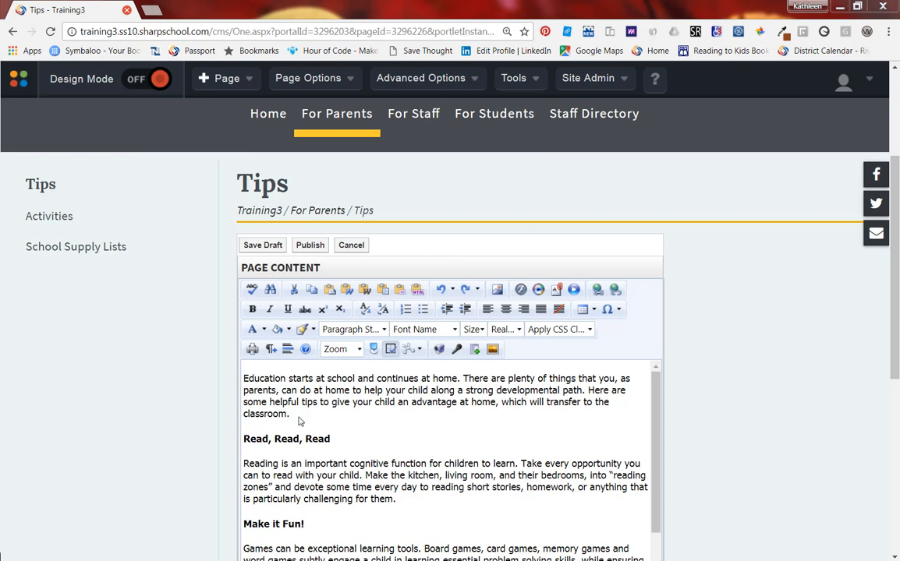
key("ctrl")
key("ctrl")
left_click(299, 419)
key("ctrl")
key("ctrl")
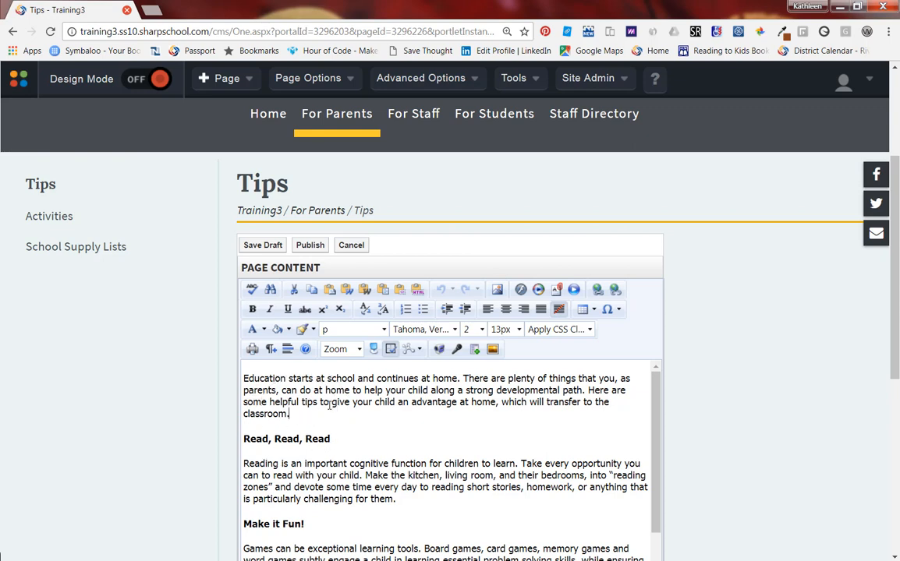
Open the Image Manager and select BleedingHearts1960.jpg from the ForParent/Tips image folder.
left_click(497, 291)
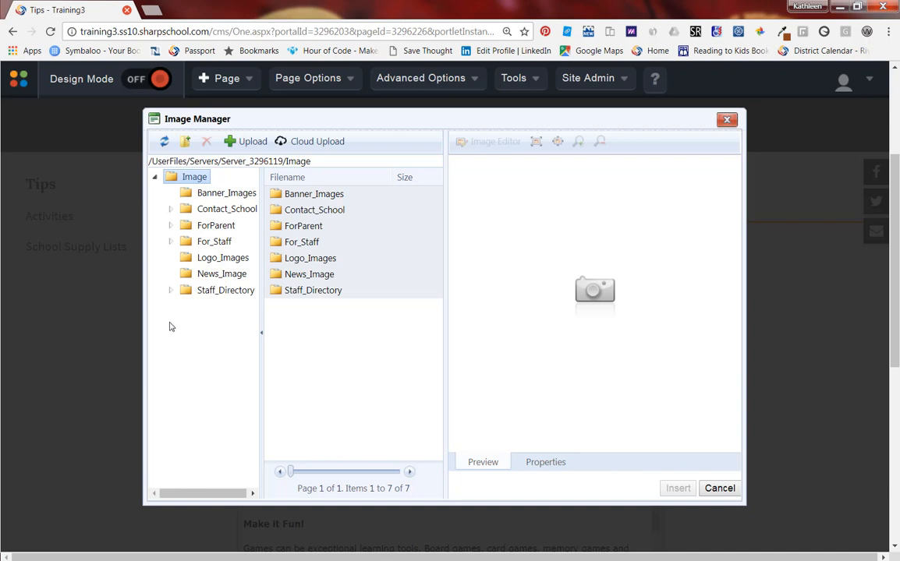
left_click(172, 226)
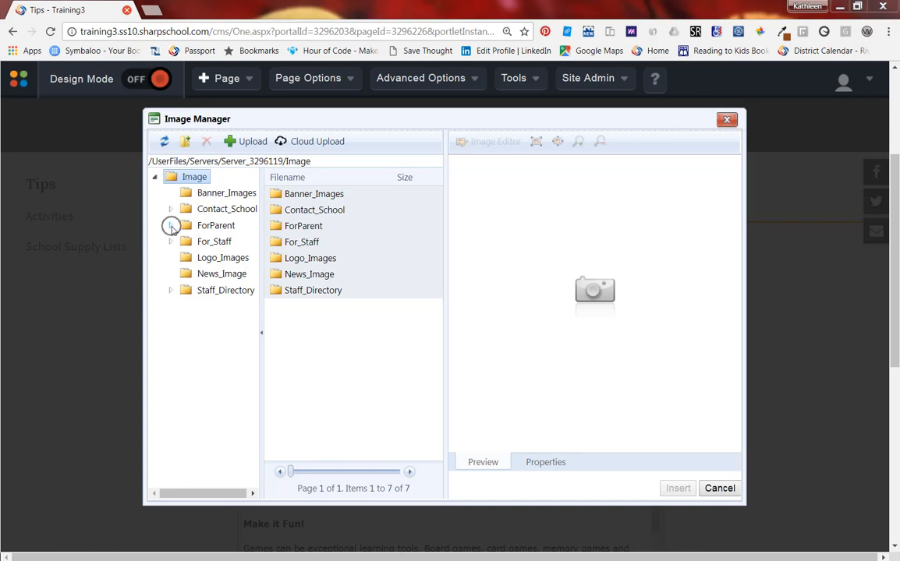
left_click(171, 226)
left_click(172, 227)
left_click(172, 227)
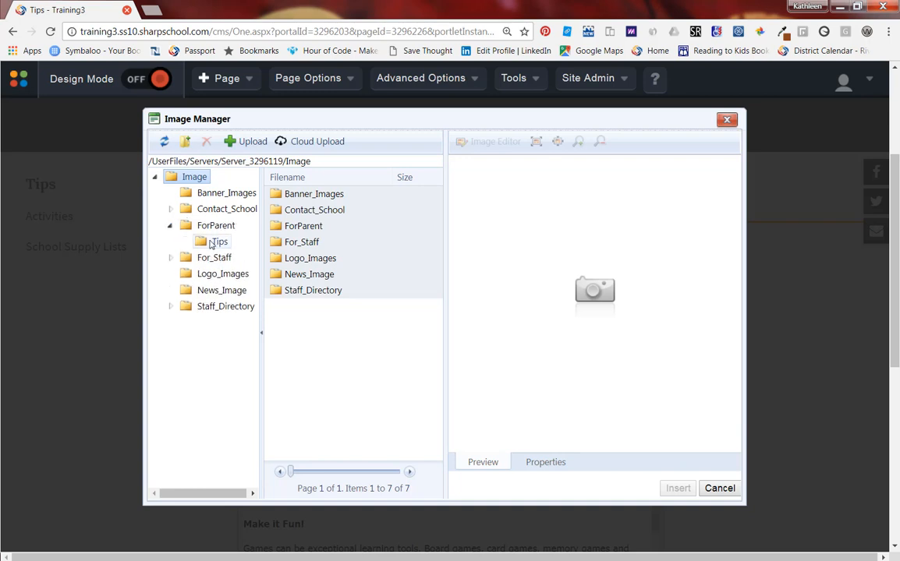
left_click(214, 245)
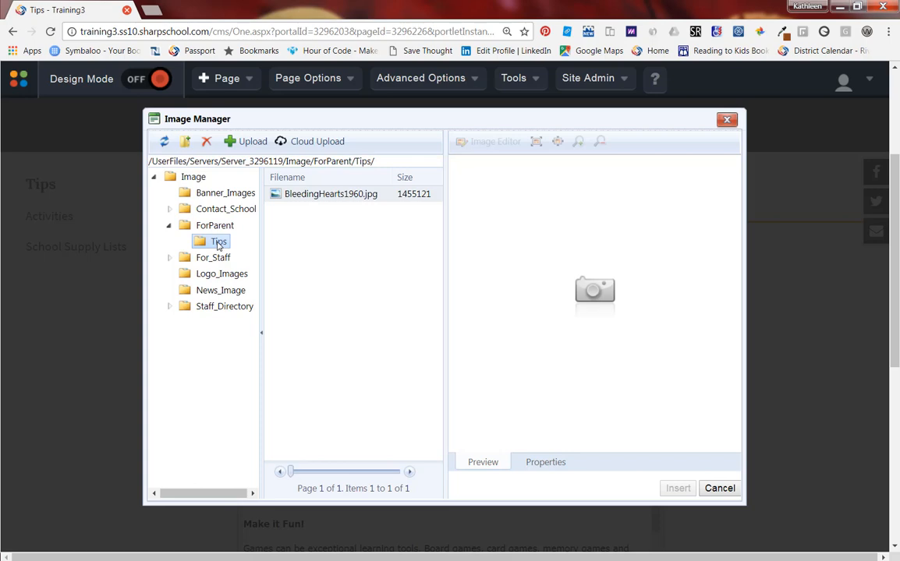
left_click(217, 246)
left_click(301, 198)
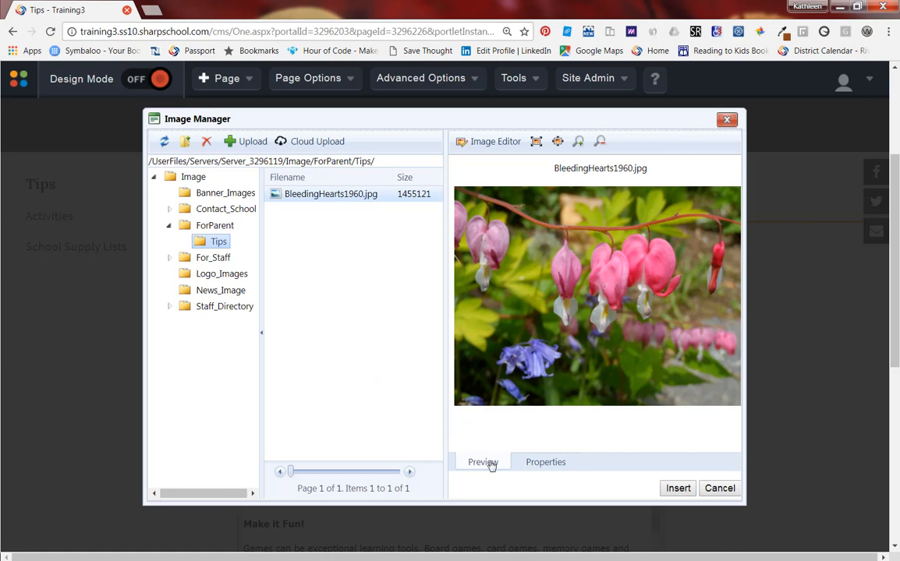
Open the image properties and paste the alt text "Flowers and plants such as these bleeding hearts, can reduce stress levels in the environment.".
left_click(538, 465)
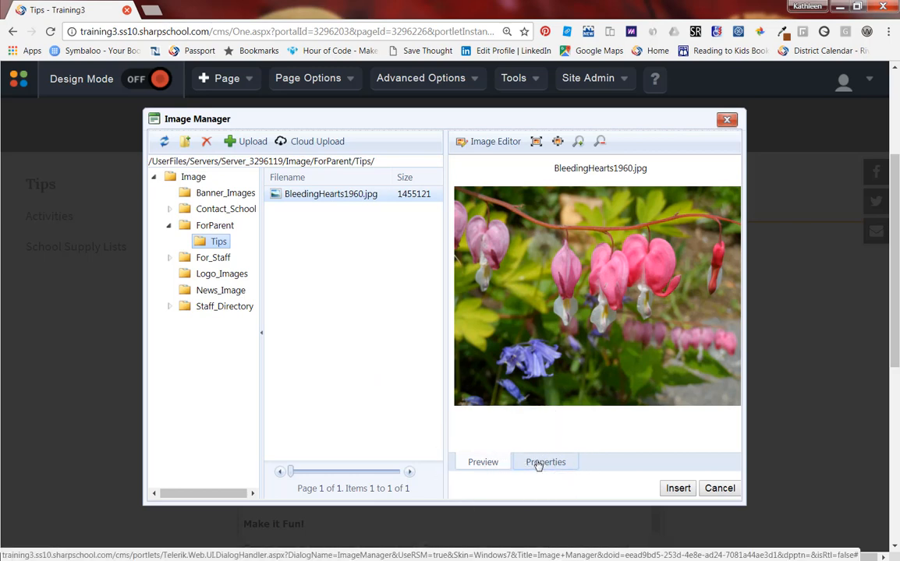
left_click(538, 466)
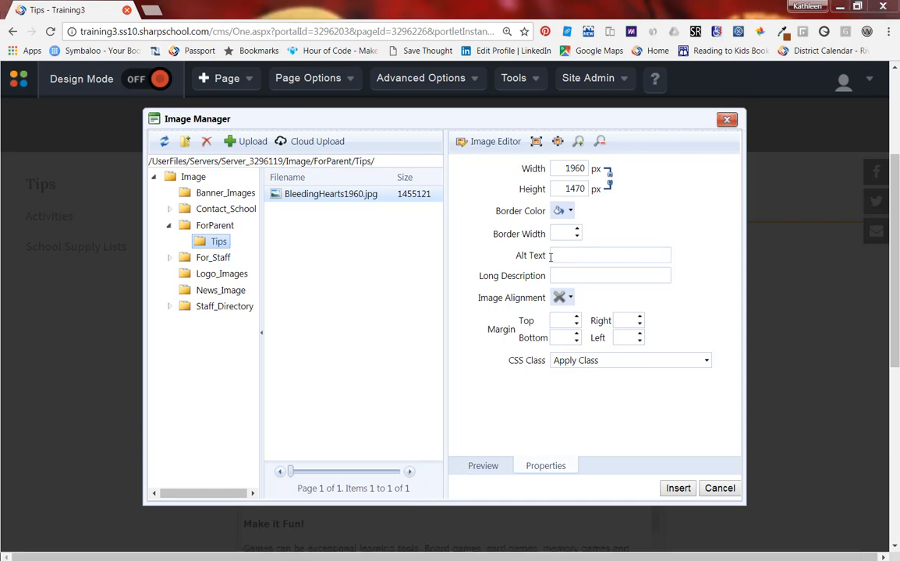
key("ctrl")
key("ctrl")
key("ctrl")
key("ctrl")
key("ctrl")
key("ctrl")
key("ctrl")
key("ctrl")
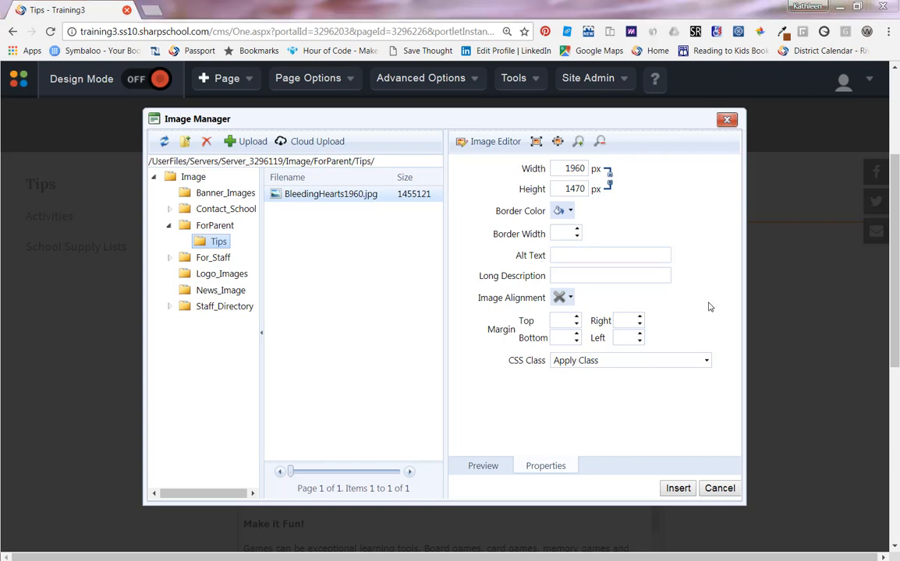
left_click(593, 256)
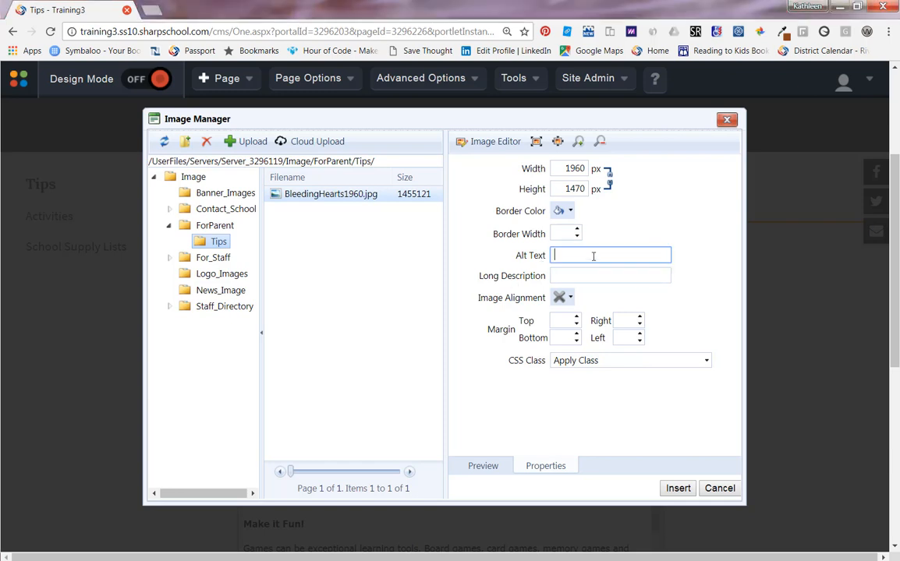
key("ctrl+v")
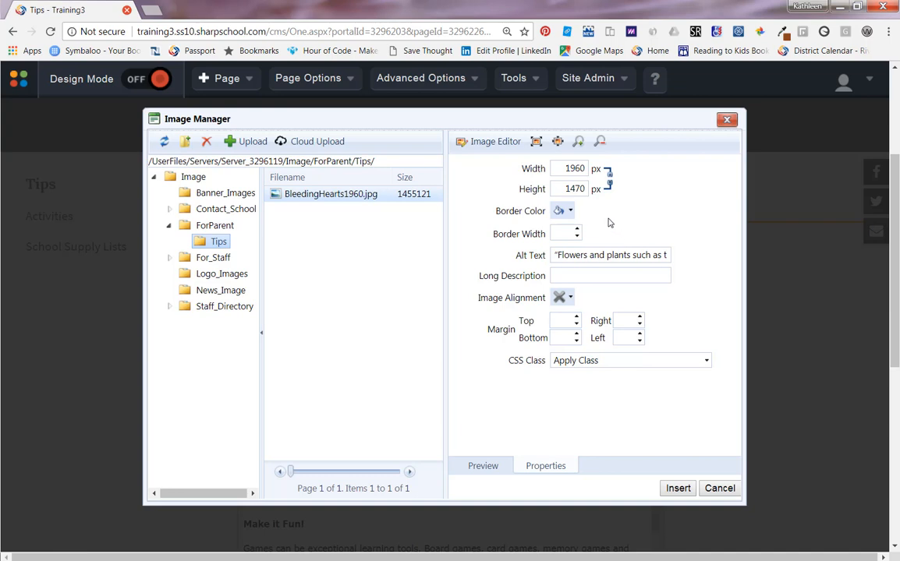
Clear the image height, set its width to 60%, and align the image to the right of the text.
left_click(563, 188)
left_click_drag(563, 188, 610, 196)
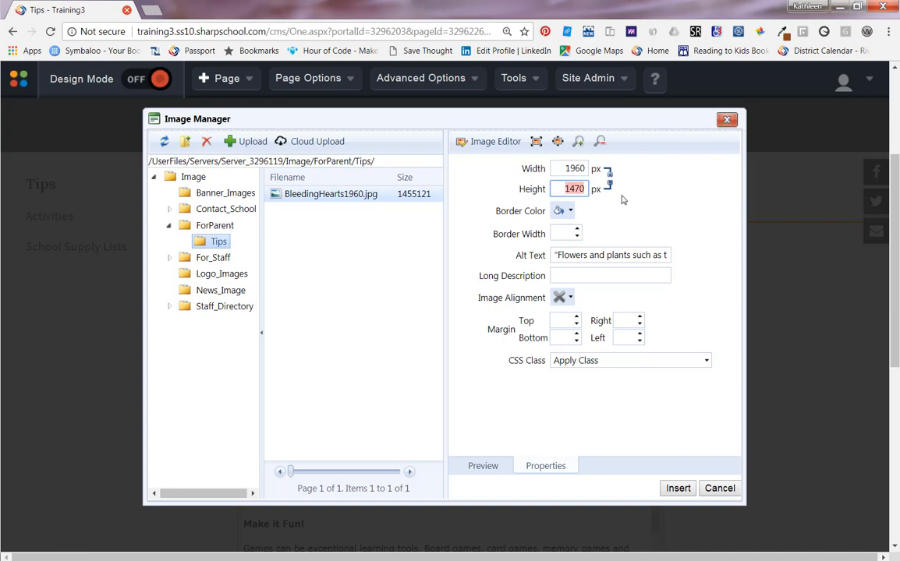
key("BackSpace")
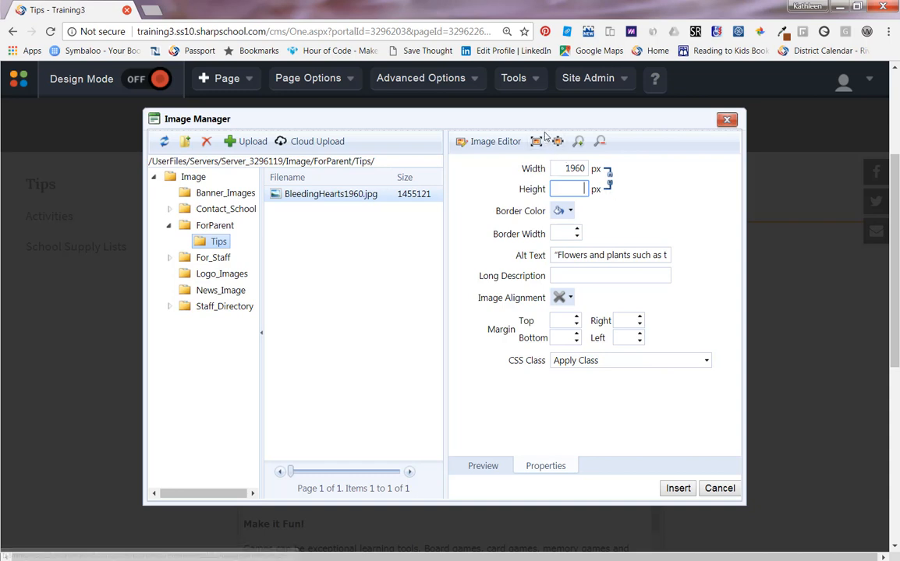
key("shift+Tab")
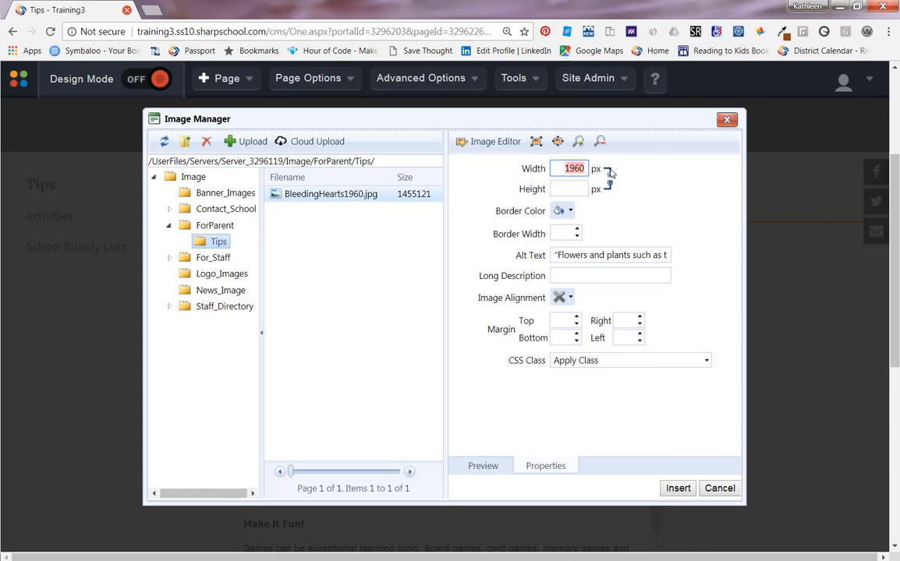
type("60%")
left_click(570, 297)
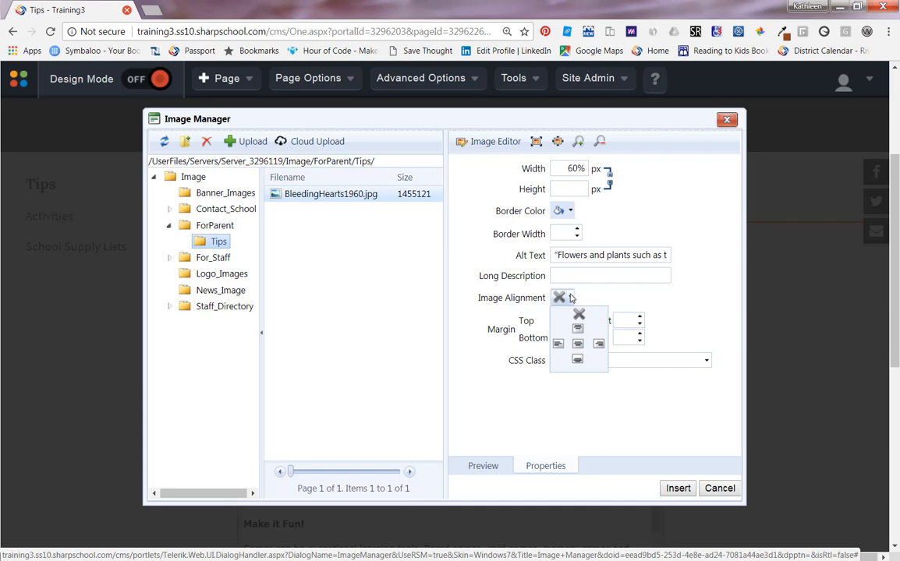
left_click(599, 345)
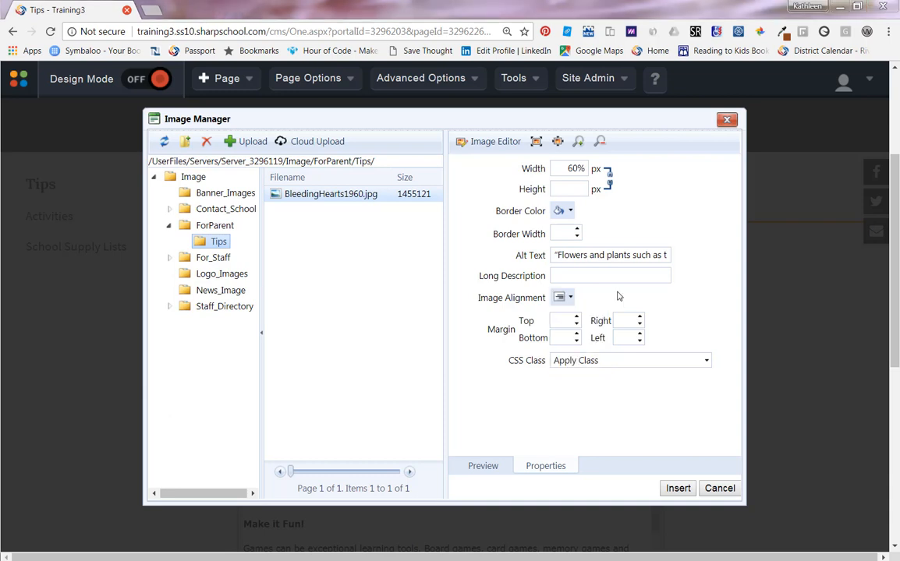
Give the image a black border with a border width of 5.
left_click(570, 212)
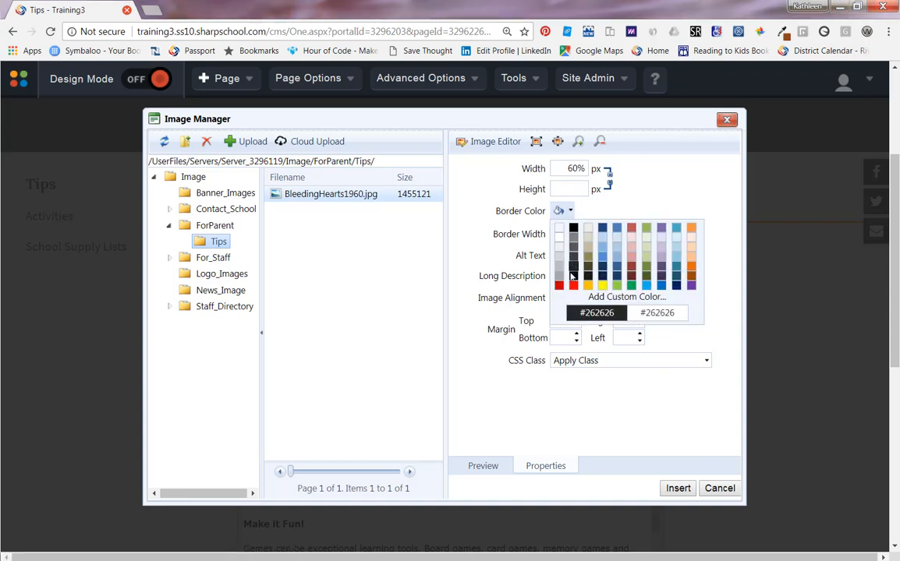
left_click(574, 227)
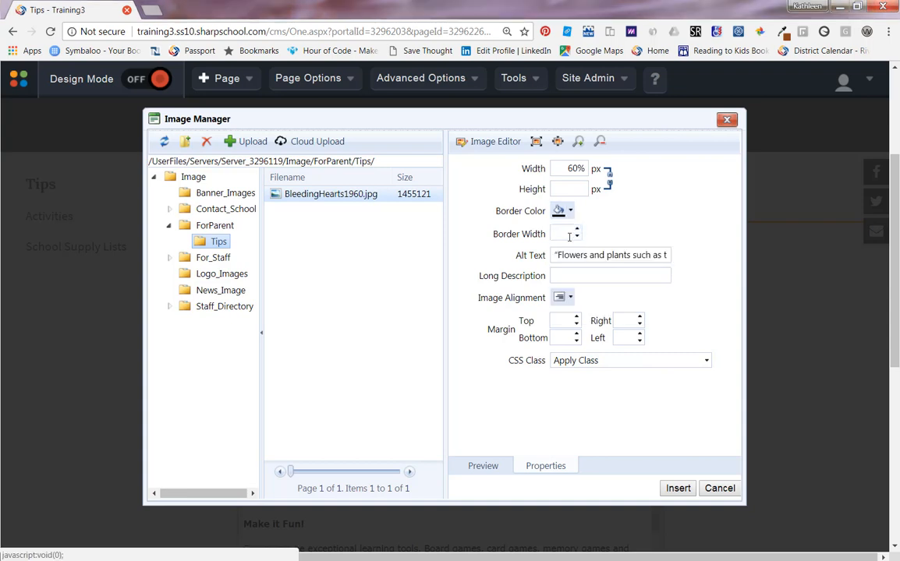
left_click(569, 237)
type("5")
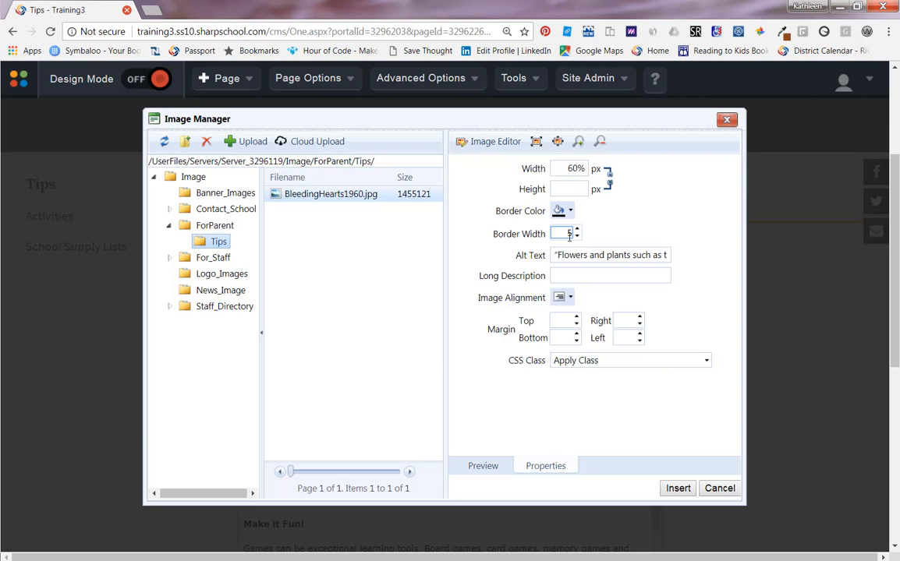
Set the top, bottom, right and left margins to 5 each and insert the image.
left_click(569, 321)
type("5")
left_click(568, 337)
type("5")
left_click(630, 320)
type("5")
left_click(629, 336)
type("5")
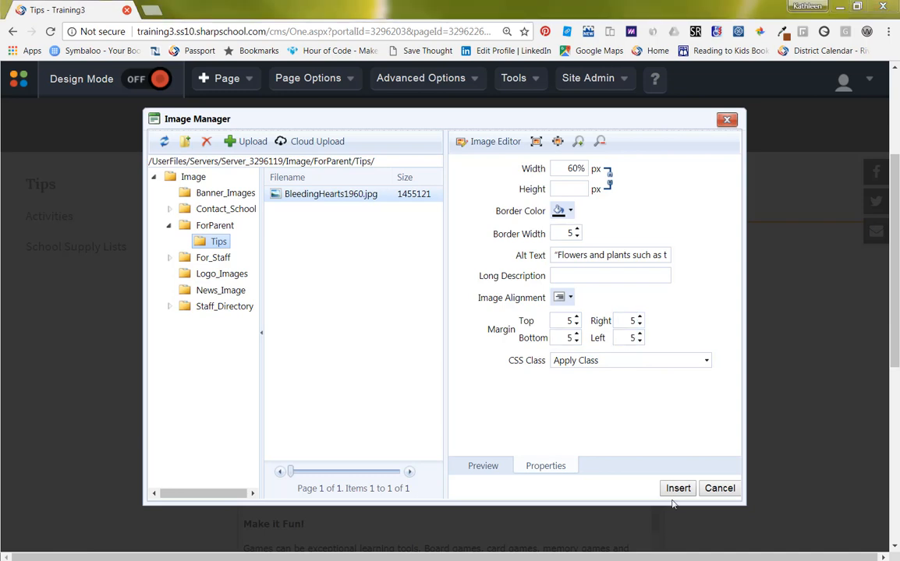
left_click(677, 489)
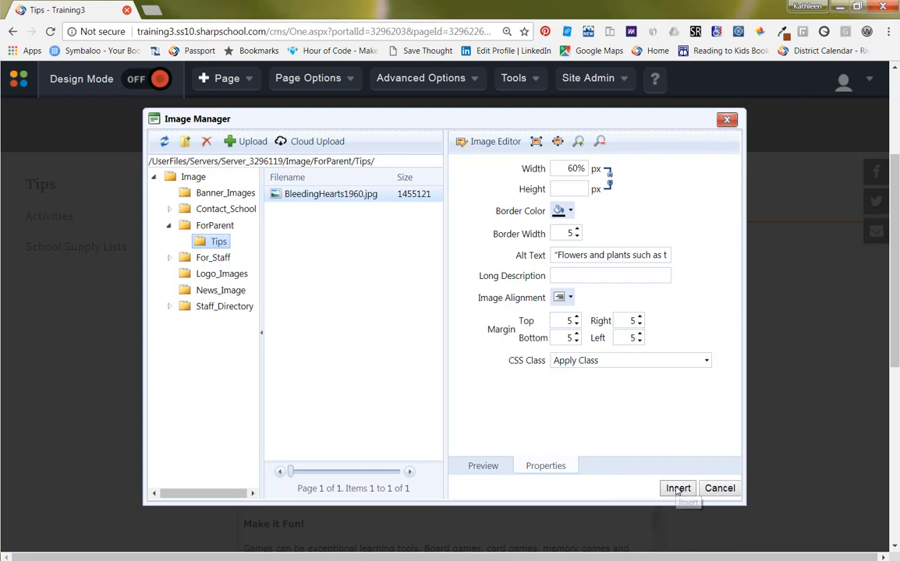
Move the inserted image up to the start of the content, beside the first paragraph.
scroll(708, 482, "down", 1)
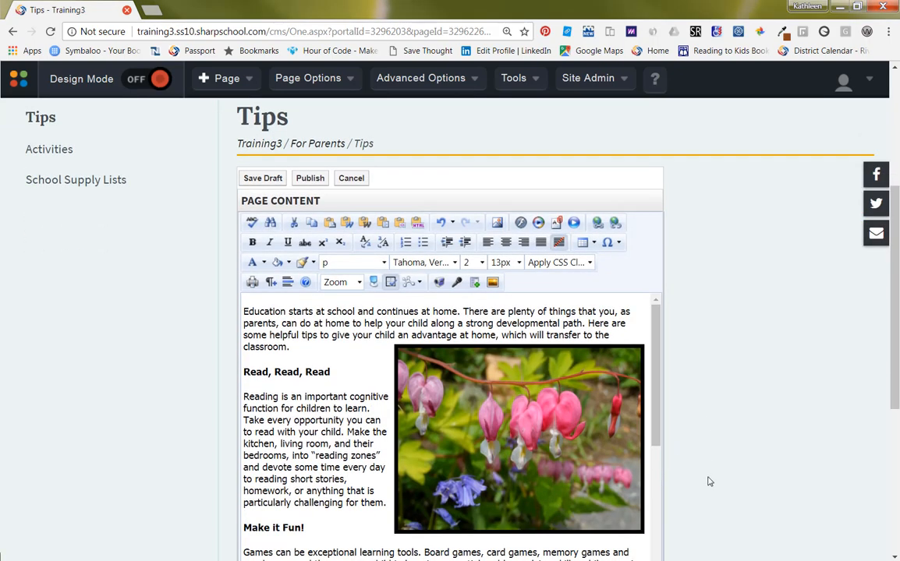
scroll(708, 482, "down", 1)
left_click(511, 385)
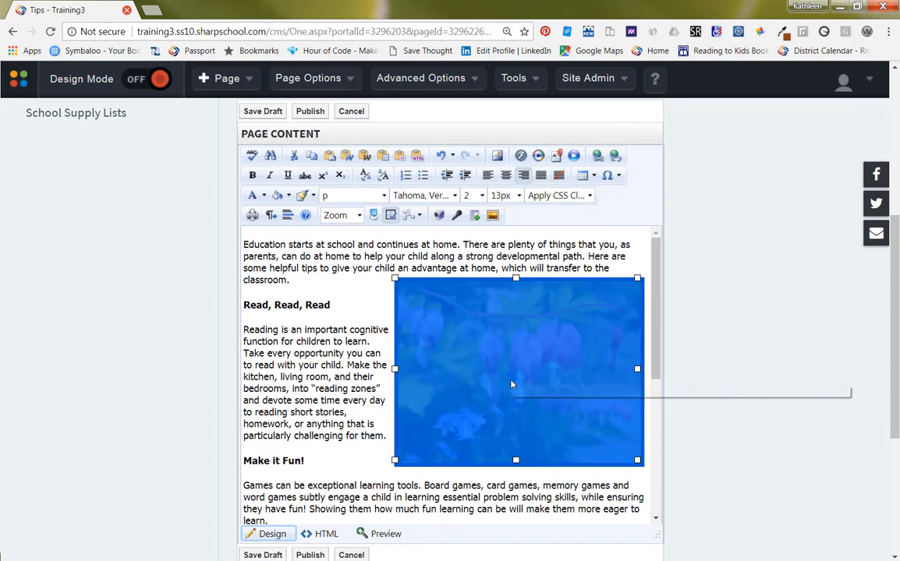
left_click_drag(512, 384, 244, 244)
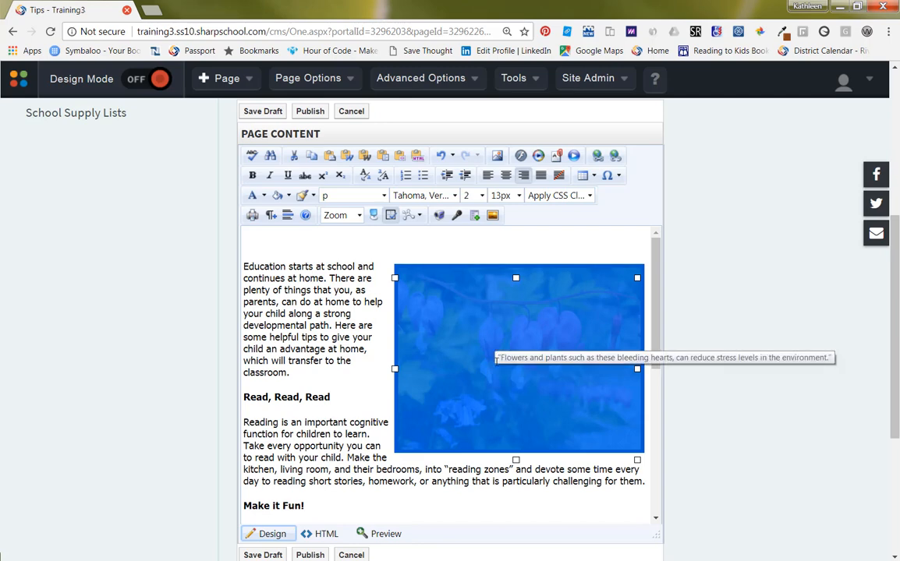
Open the inserted image's properties.
right_click(527, 397)
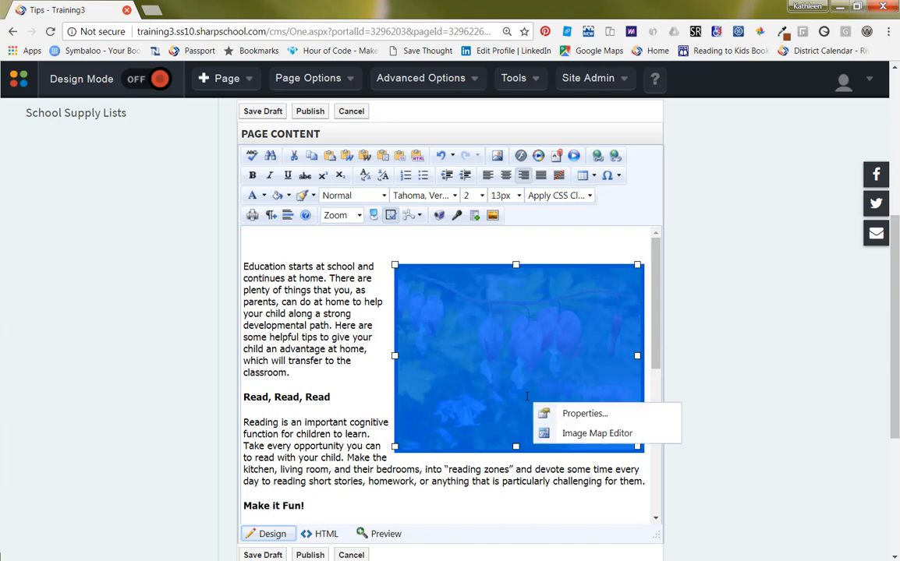
left_click(585, 413)
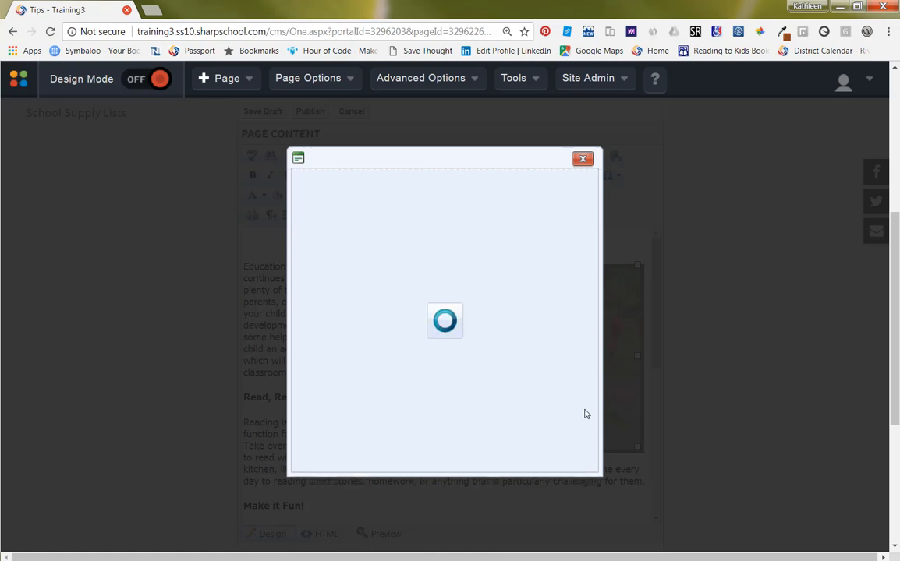